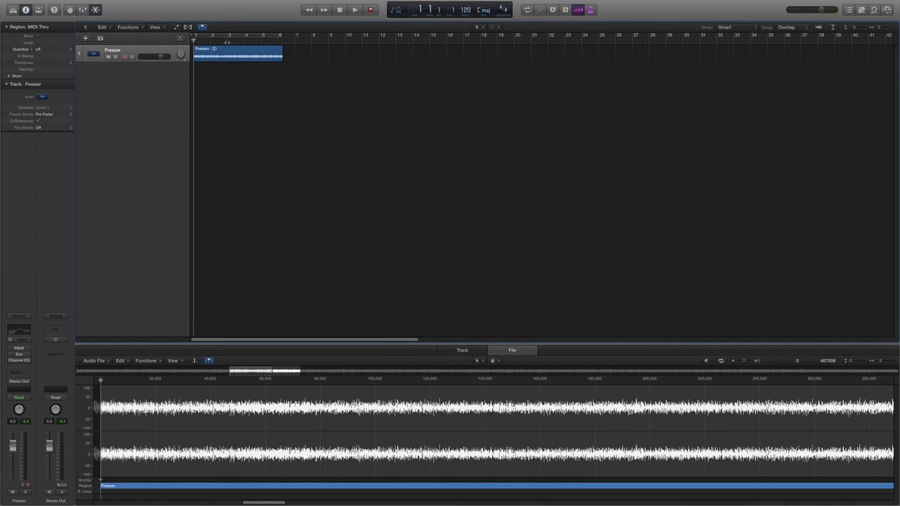
Step: Select the Freezer region and play it to hear the recording with all of its inserts bypassed
click(226, 56)
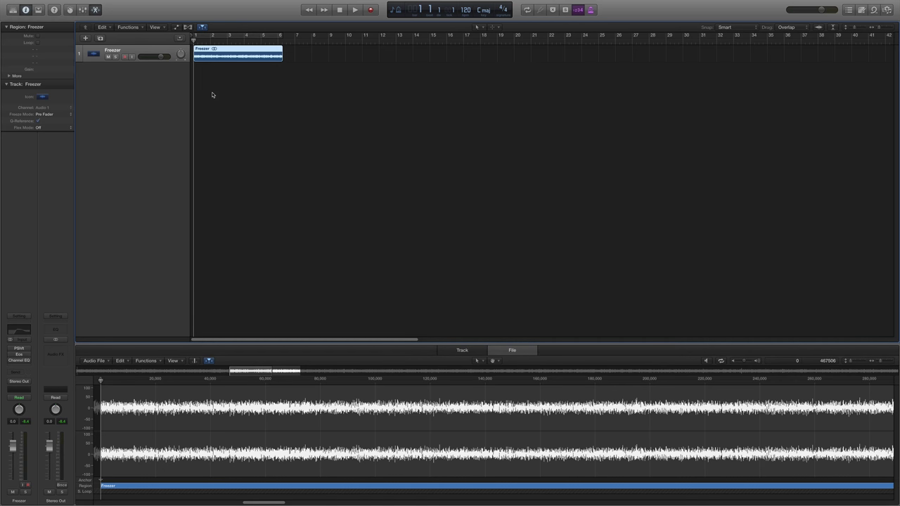
key(space)
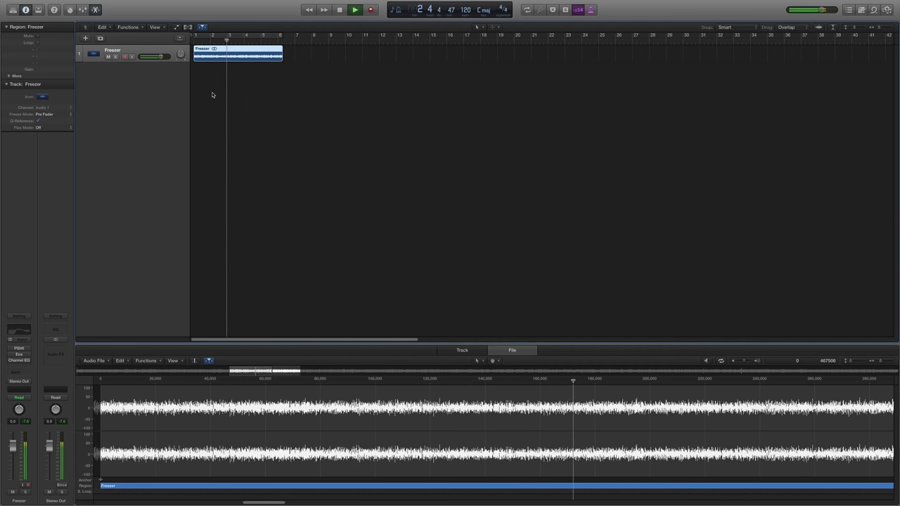
key(space)
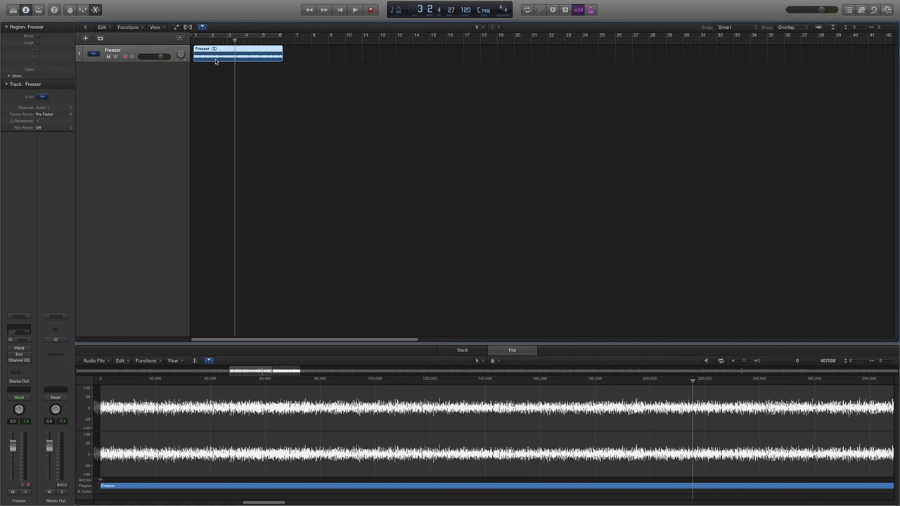
Step: Enable the Pitch Shifter insert on the Freezer track and review its semitone and mix settings in an enlarged plug-in window
click(21, 353)
click(19, 349)
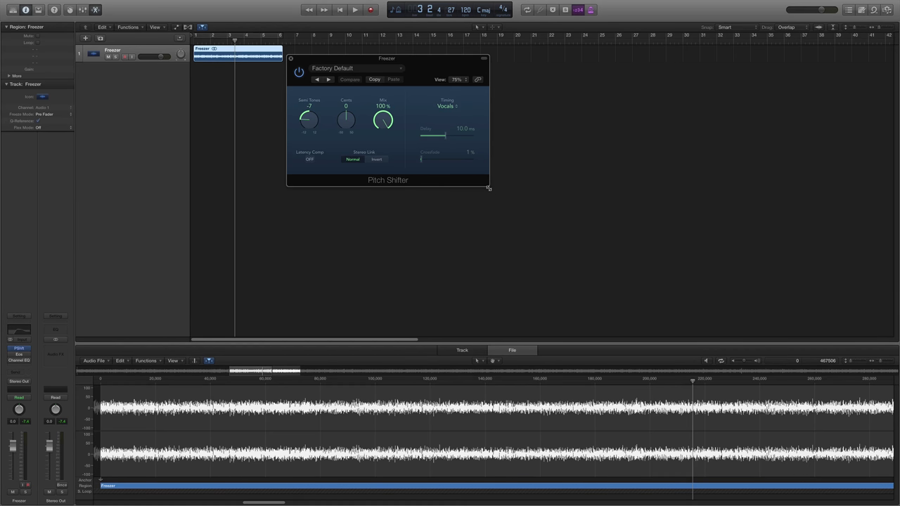
drag(504, 199, 533, 212)
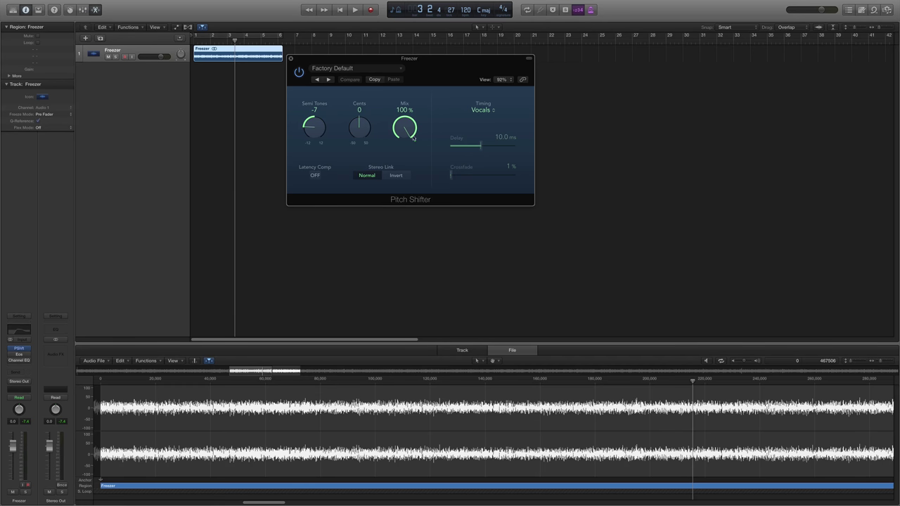
mouse_move(405, 130)
mouse_down()
mouse_move(412, 145)
mouse_move(413, 117)
mouse_up()
click(291, 59)
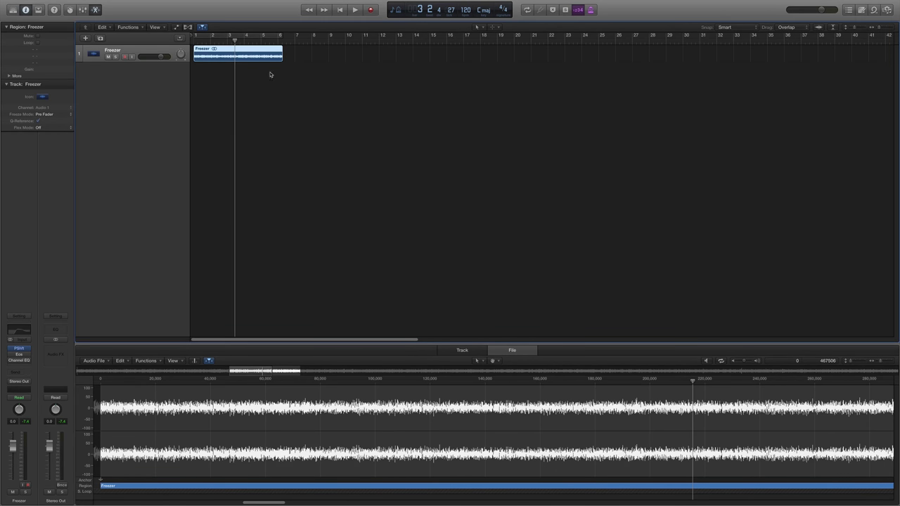
Step: Play the Freezer region in short passes to audition the effect of the Pitch Shifter
key(space)
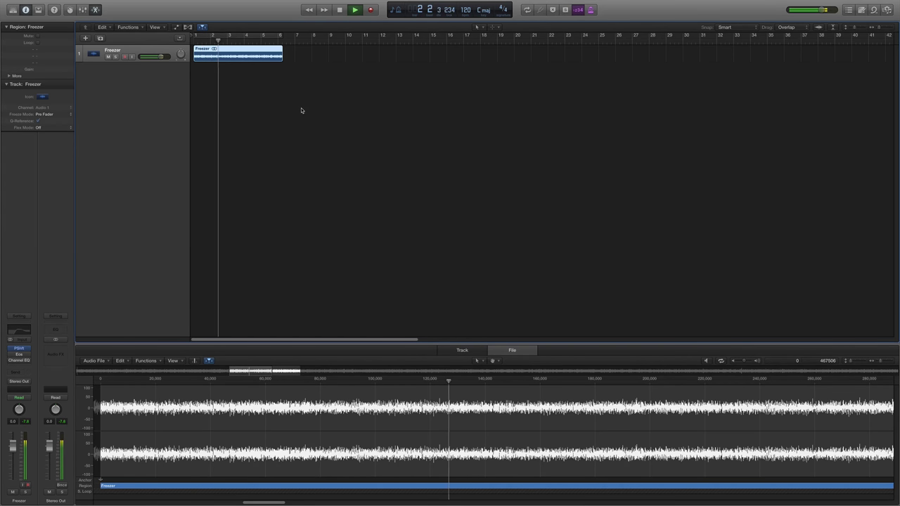
key(space)
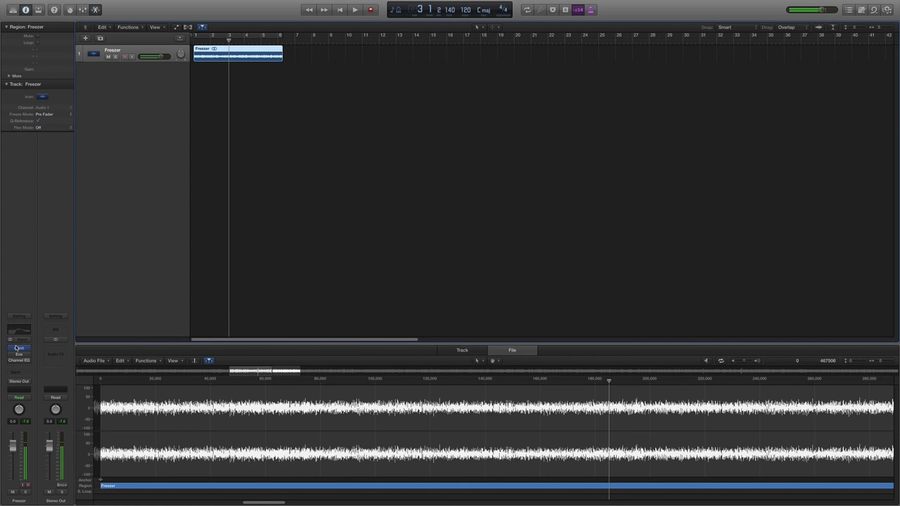
key(space)
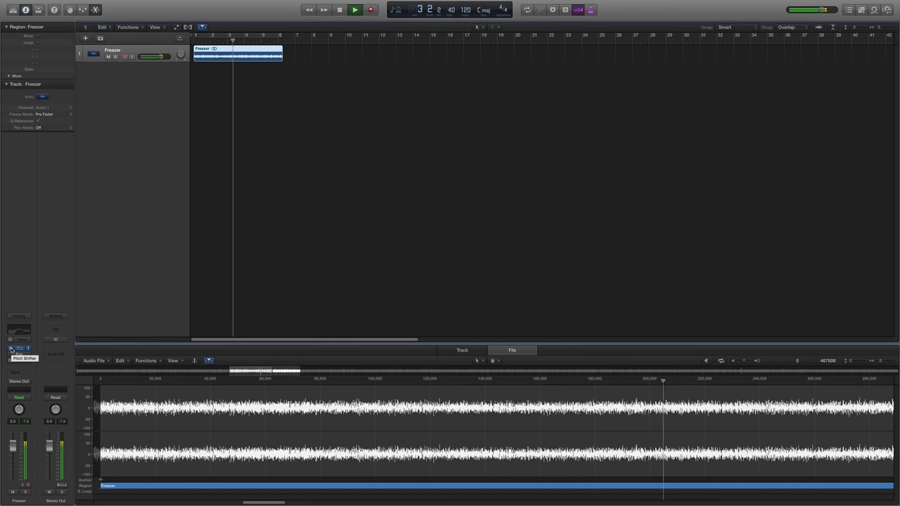
key(space)
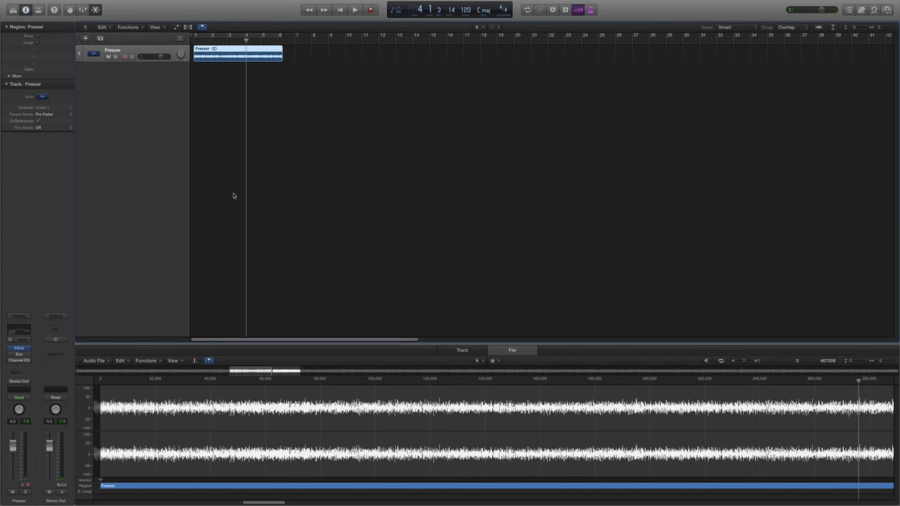
Step: Enable the Eos reverb insert on the Freezer track and review its decay, size and mix settings
click(18, 354)
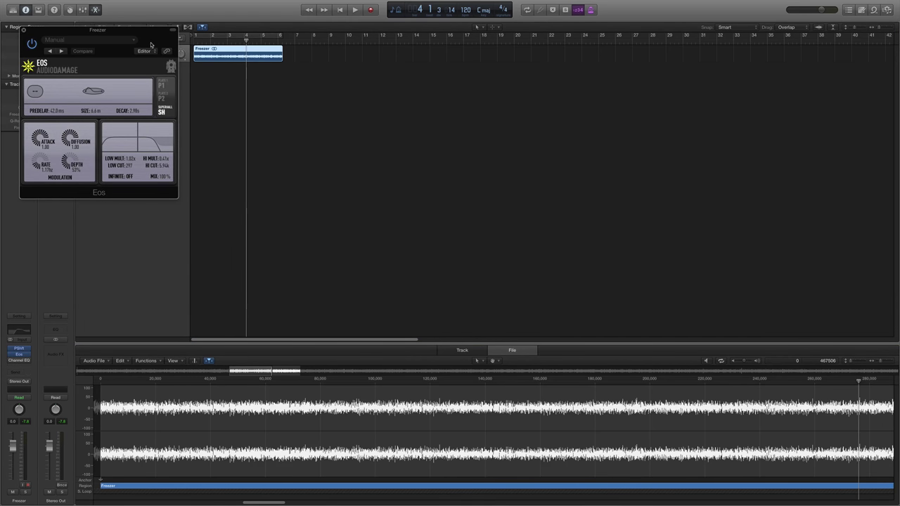
drag(149, 35, 310, 66)
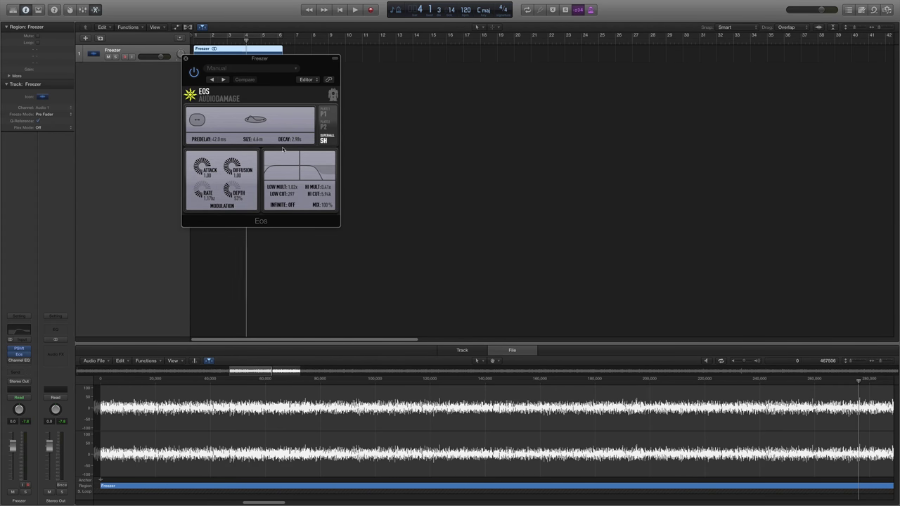
drag(199, 128, 193, 128)
click(187, 59)
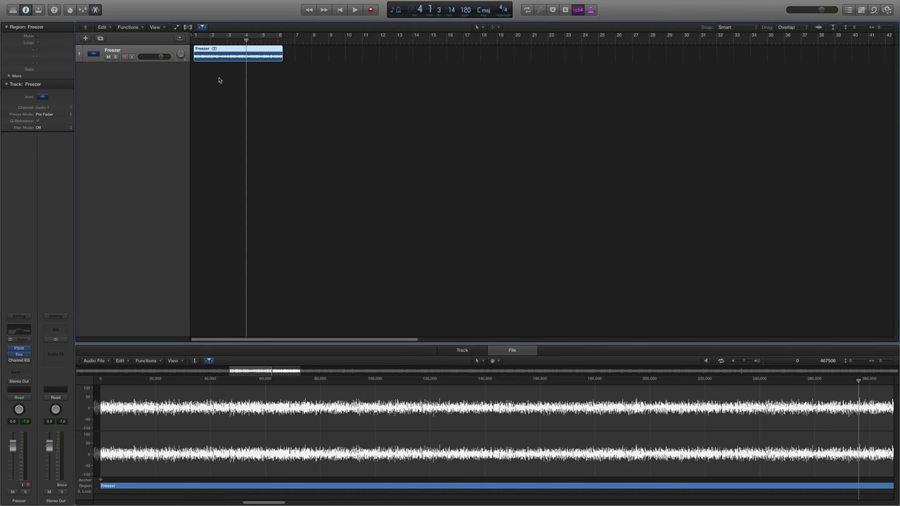
Step: Play the Freezer region in short passes to audition the Eos reverb on the pitch-shifted sound
key(Return)
key(space)
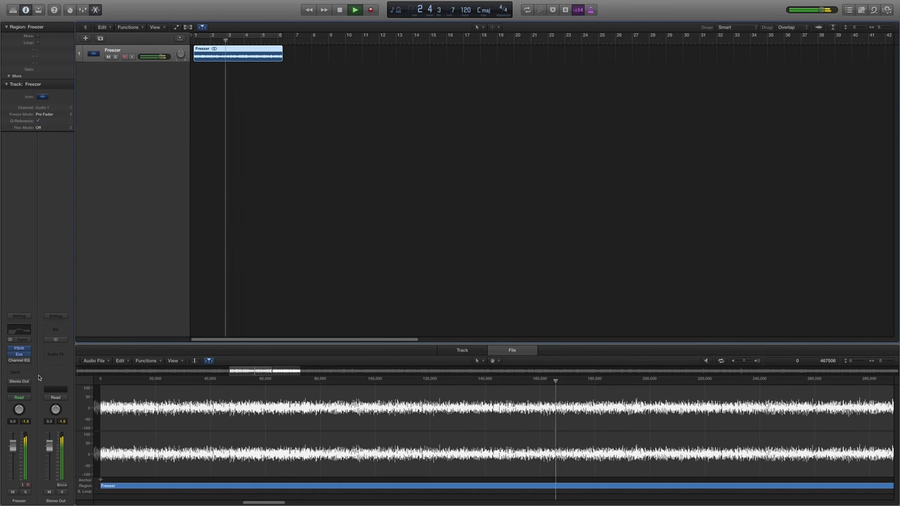
key(space)
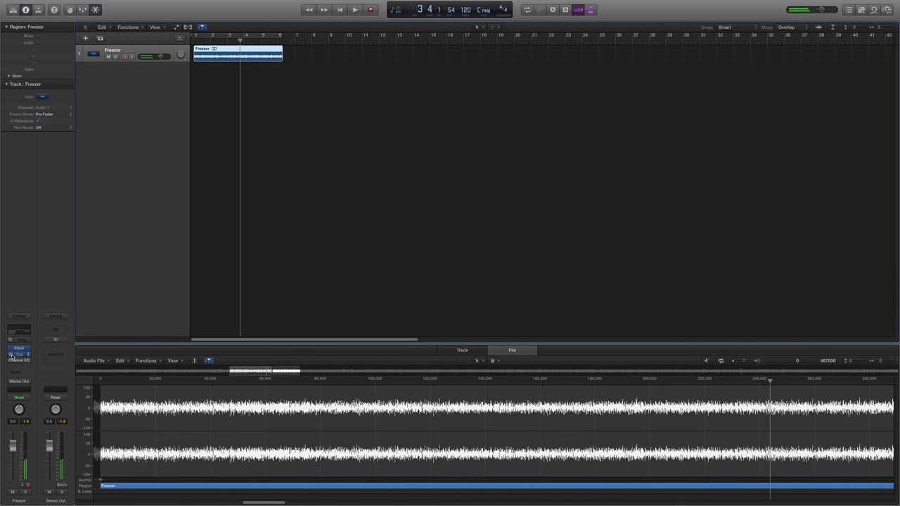
key(space)
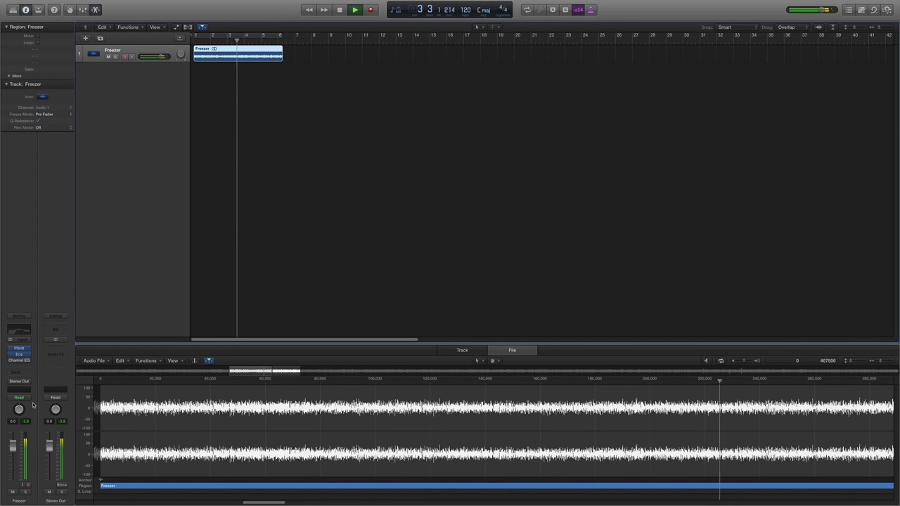
key(space)
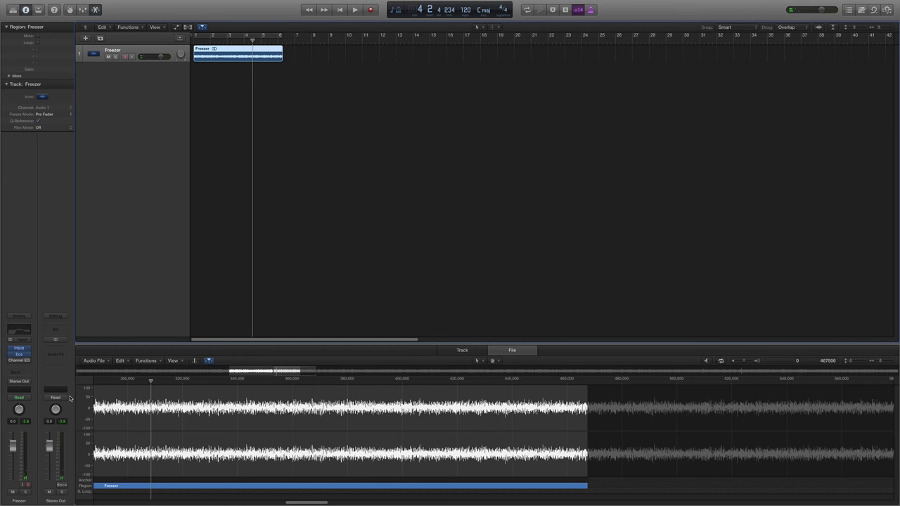
Step: Enable the Channel EQ insert on the Freezer track and review its low-cut, midrange and high-shelf bands
mouse_move(21, 354)
click(12, 361)
click(23, 362)
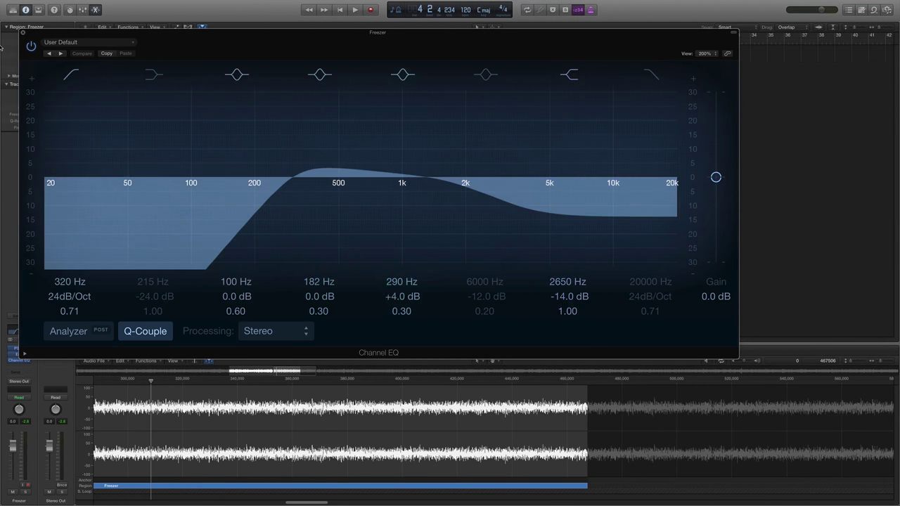
click(22, 32)
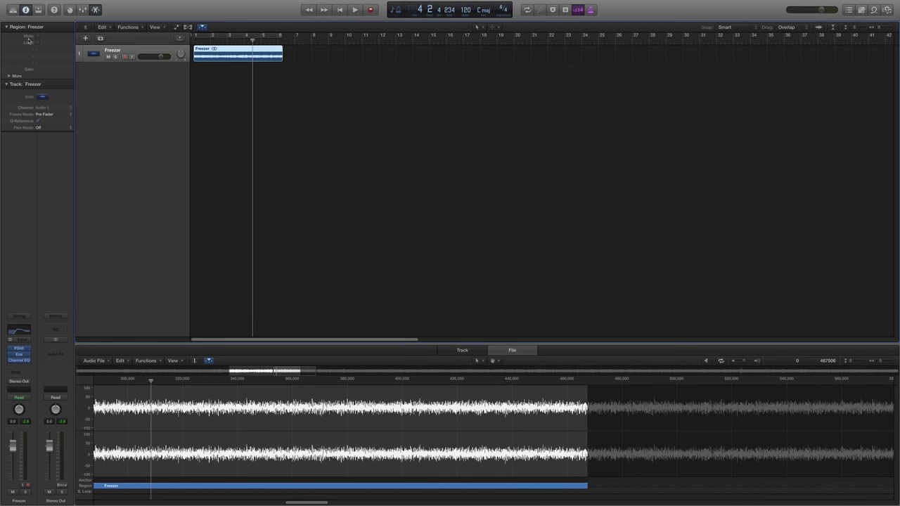
Step: Play the Freezer region in short passes to audition the Channel EQ with the other effects
key(Return)
key(space)
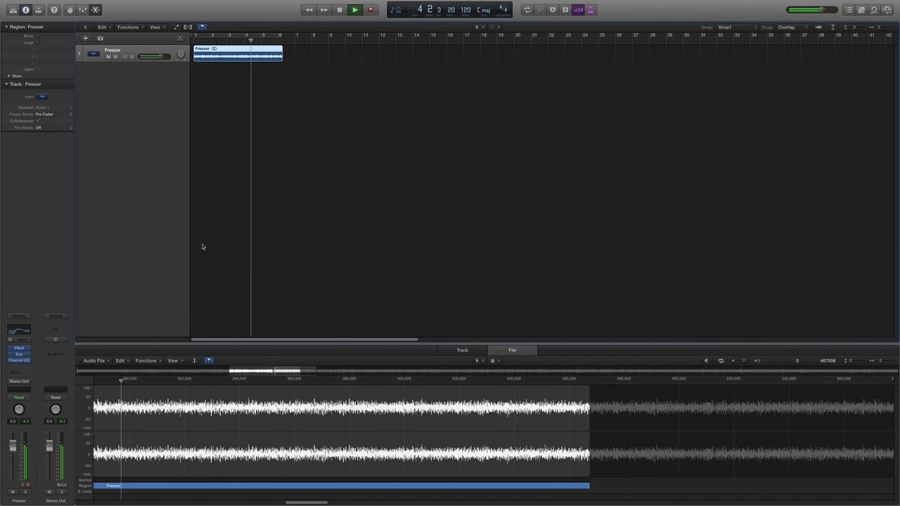
key(space)
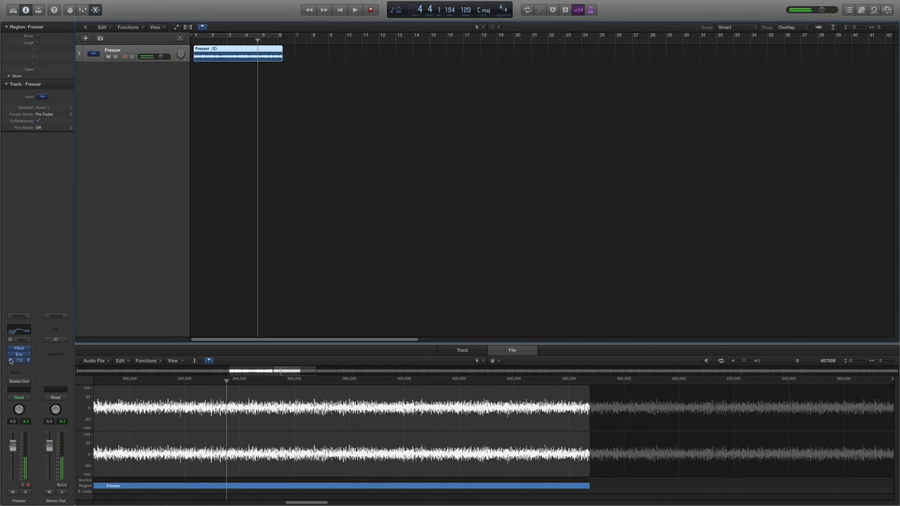
key(Return)
key(space)
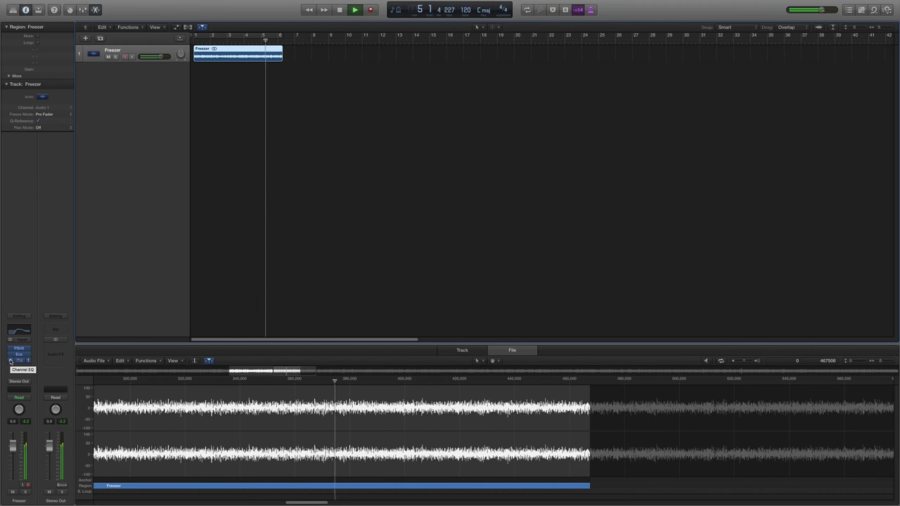
key(space)
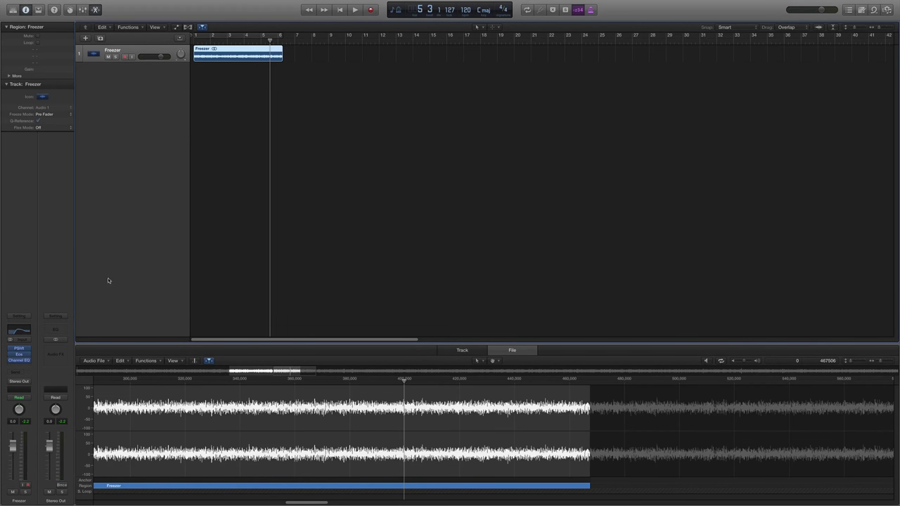
Step: Select the Freezer region and examine the Channel EQ curve on its track again, then close the EQ window
drag(256, 86, 229, 57)
mouse_move(20, 361)
click(20, 361)
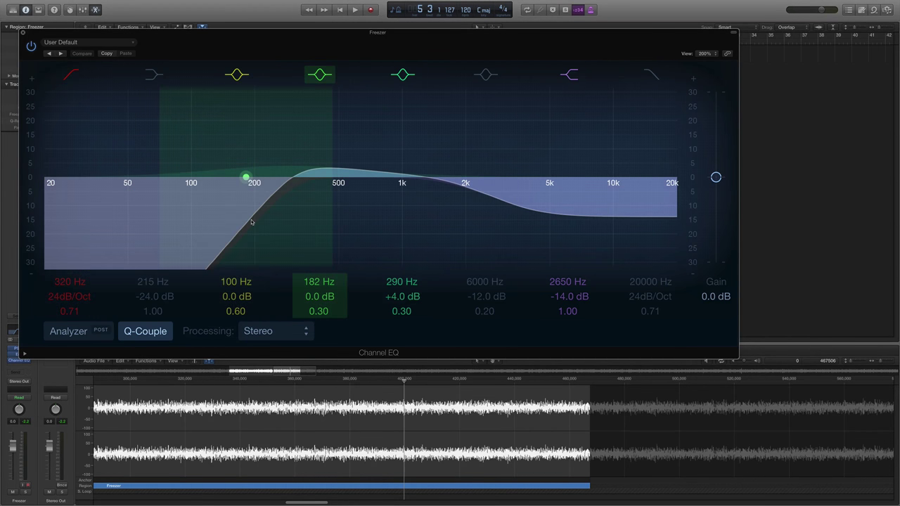
click(22, 33)
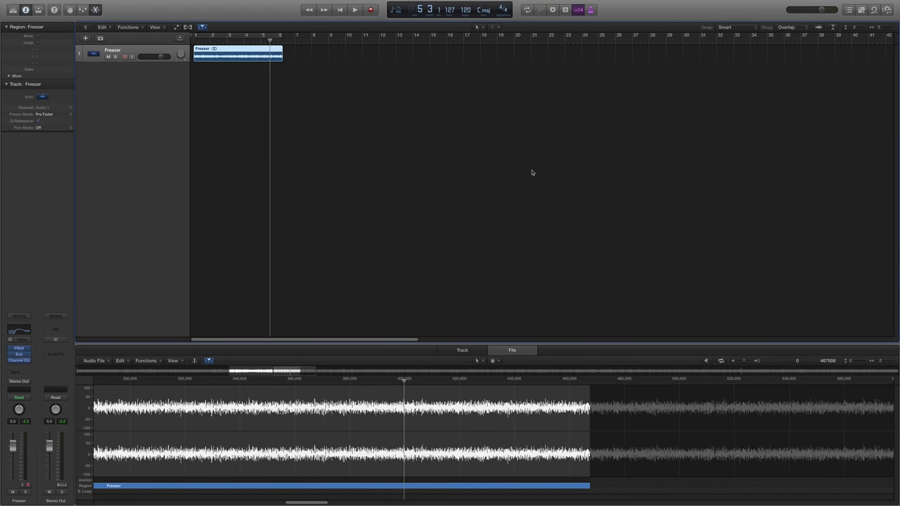